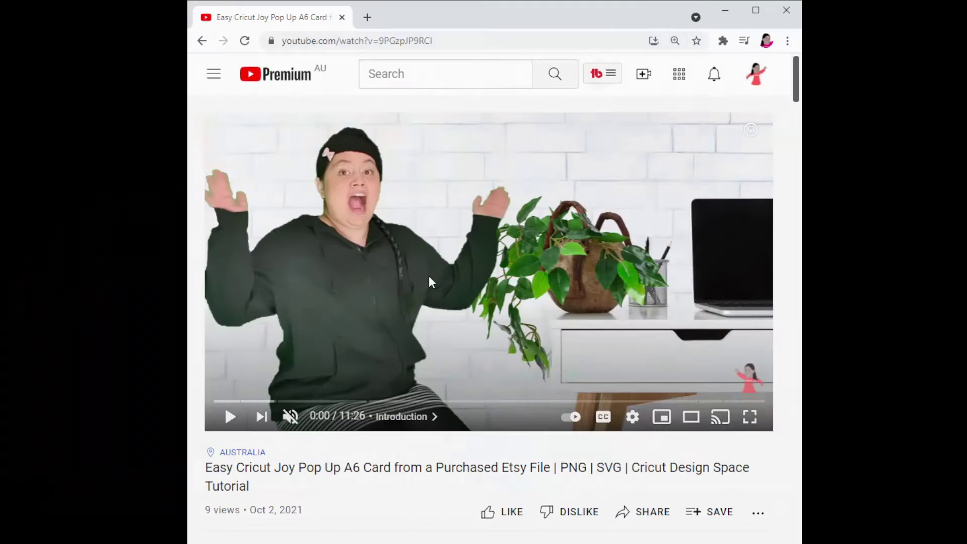
Check out the purchased insert card file on Etsy with Buy it now.
{"action": "scroll", "coordinate": [550, 369], "scroll_direction": "down", "scroll_amount": 8}
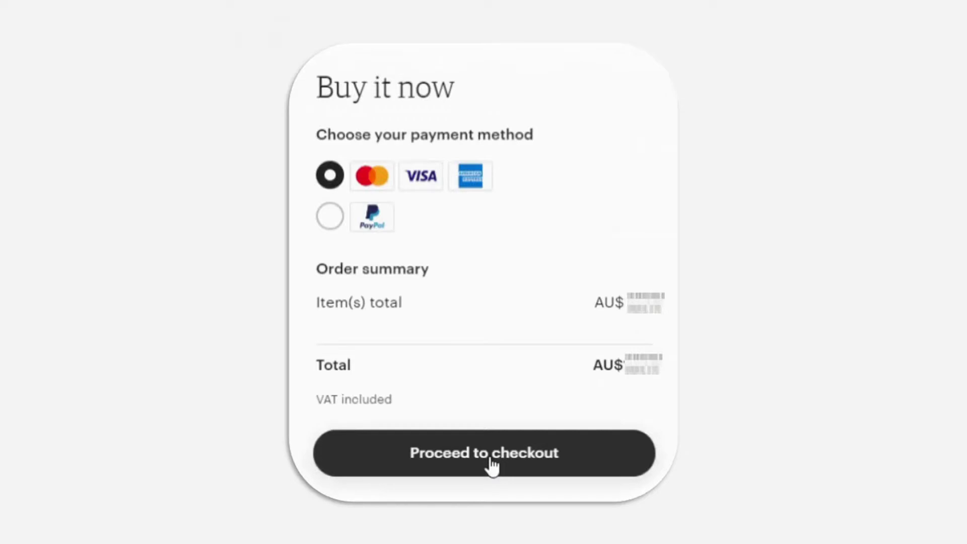
{"action": "left_click", "coordinate": [491, 466]}
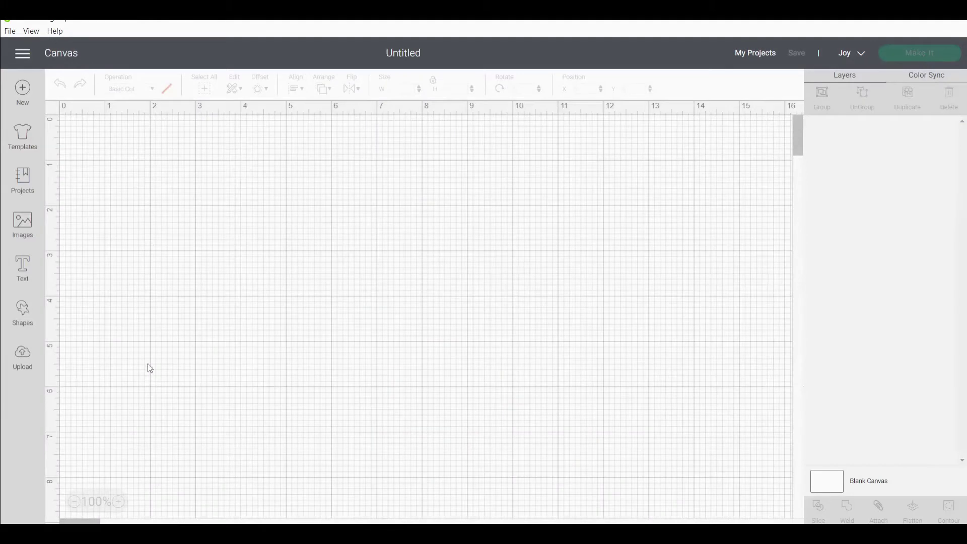
{"action": "left_click", "coordinate": [20, 55]}
{"action": "left_click", "coordinate": [33, 294]}
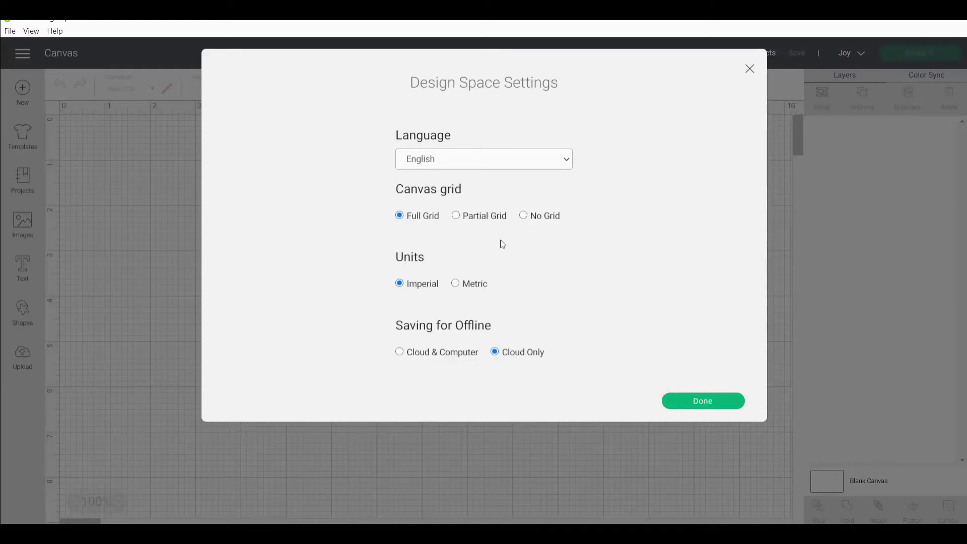
{"action": "left_click", "coordinate": [455, 283]}
{"action": "left_click", "coordinate": [401, 285]}
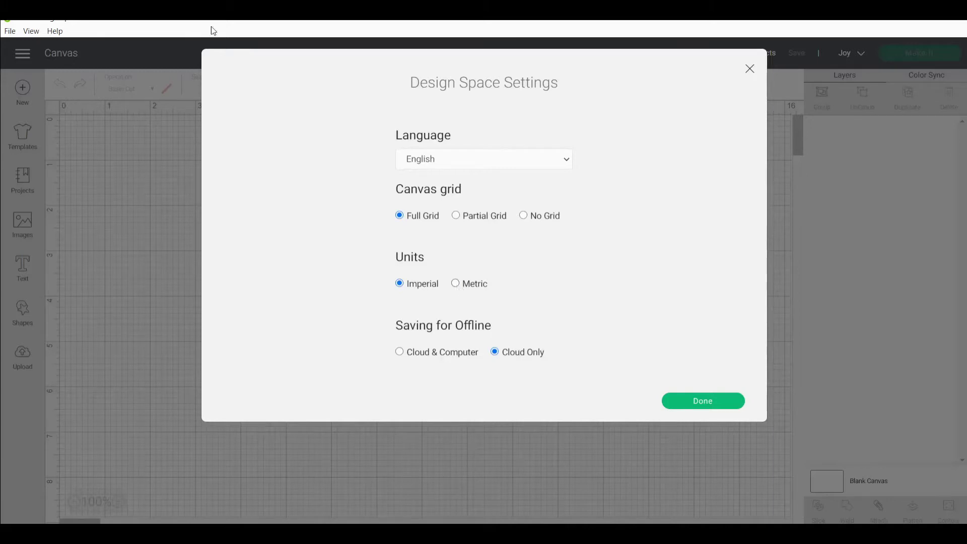
{"action": "key", "text": "Escape"}
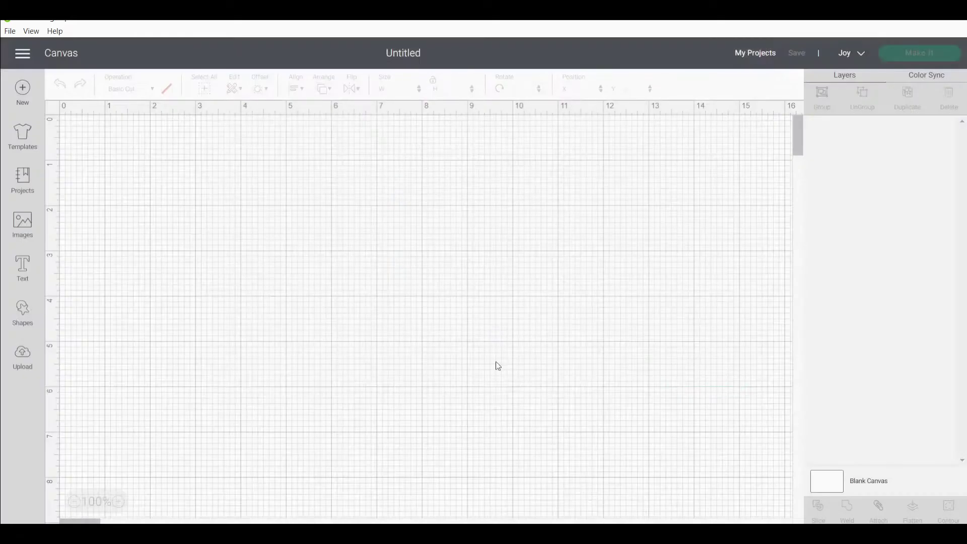
Upload the MockUpBlankCanvas4-25inCardsWatermark SVG as a cut image.
{"action": "left_click", "coordinate": [23, 358]}
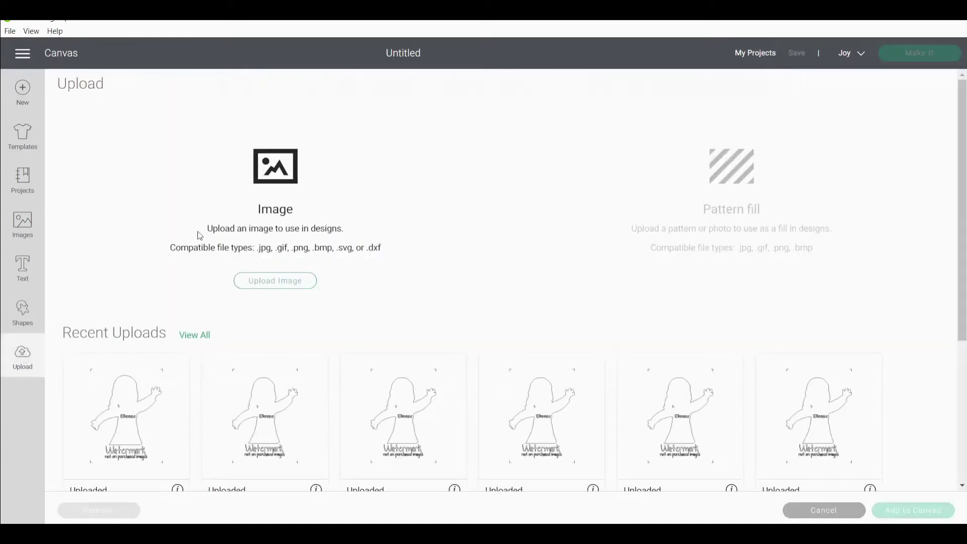
{"action": "left_click", "coordinate": [283, 281]}
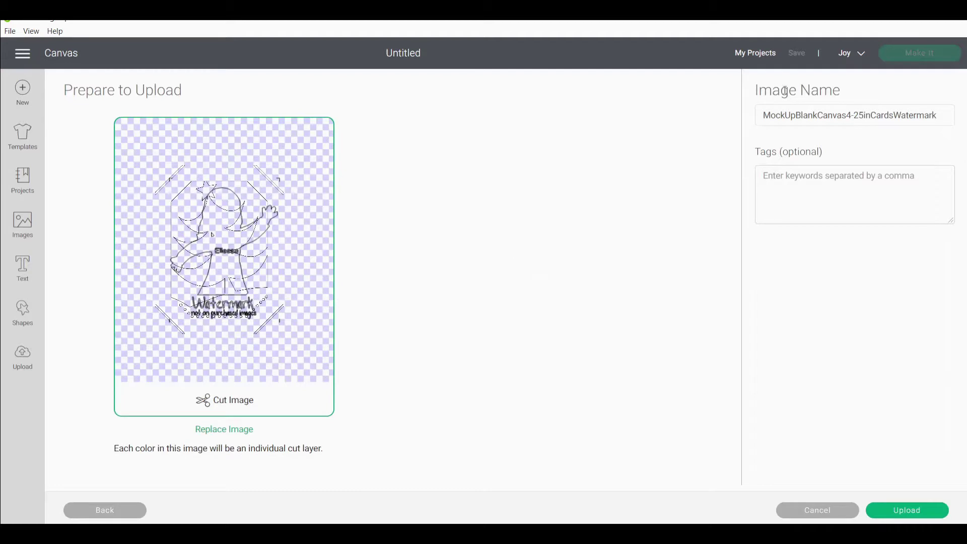
{"action": "left_click", "coordinate": [797, 180]}
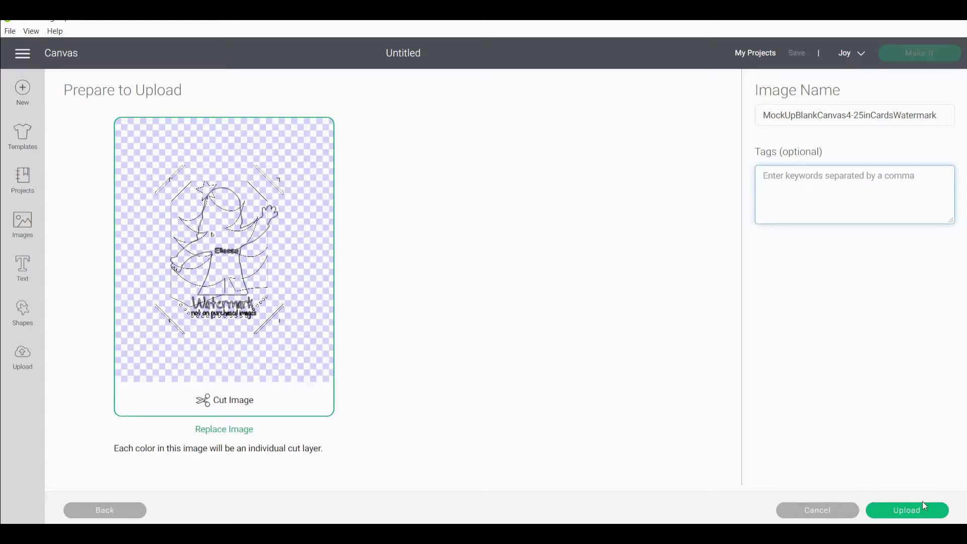
{"action": "left_click", "coordinate": [906, 515]}
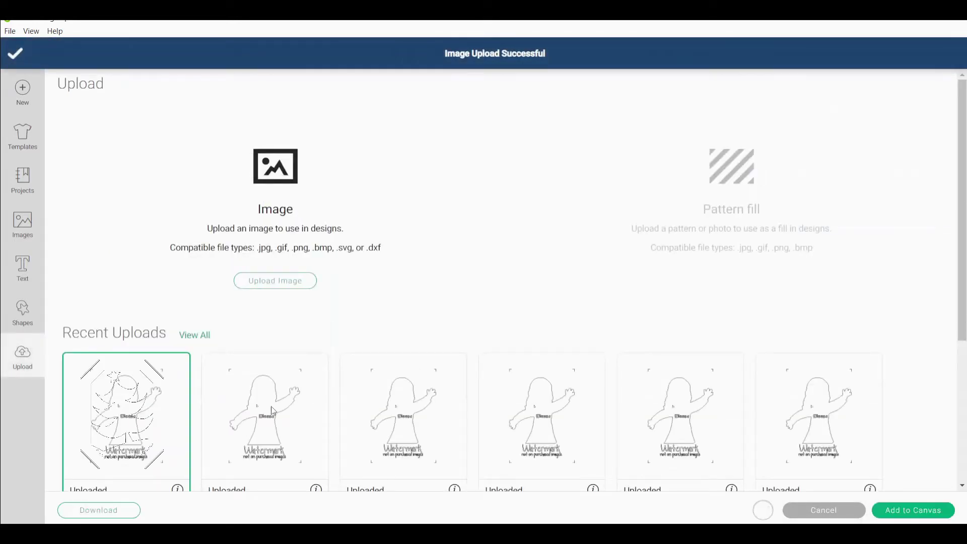
Add the uploaded card image to the canvas and resize it to 4 in wide by 5.25 in tall.
{"action": "left_click", "coordinate": [913, 510]}
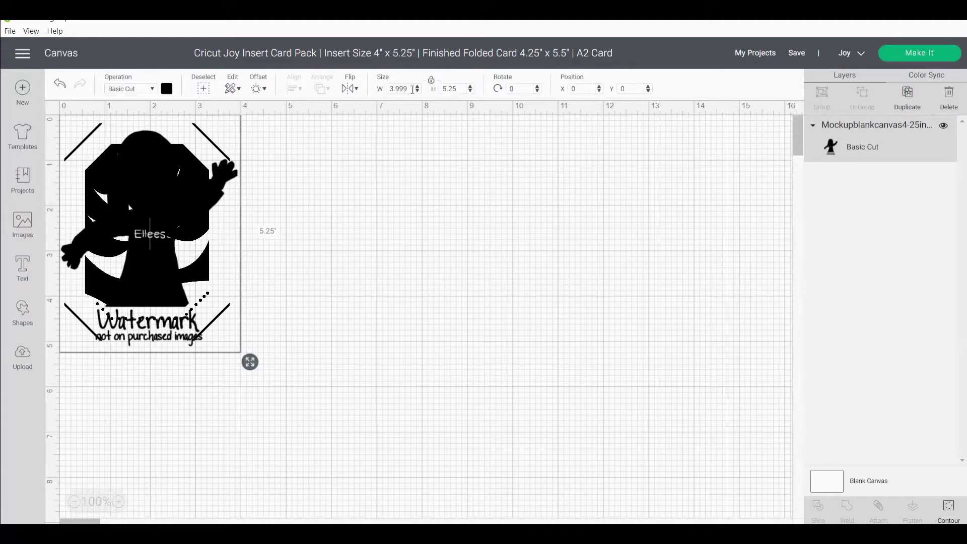
{"action": "left_click_drag", "start_coordinate": [407, 89], "coordinate": [362, 89]}
{"action": "type", "text": "4"}
{"action": "left_click", "coordinate": [459, 89]}
{"action": "double_click", "coordinate": [459, 88]}
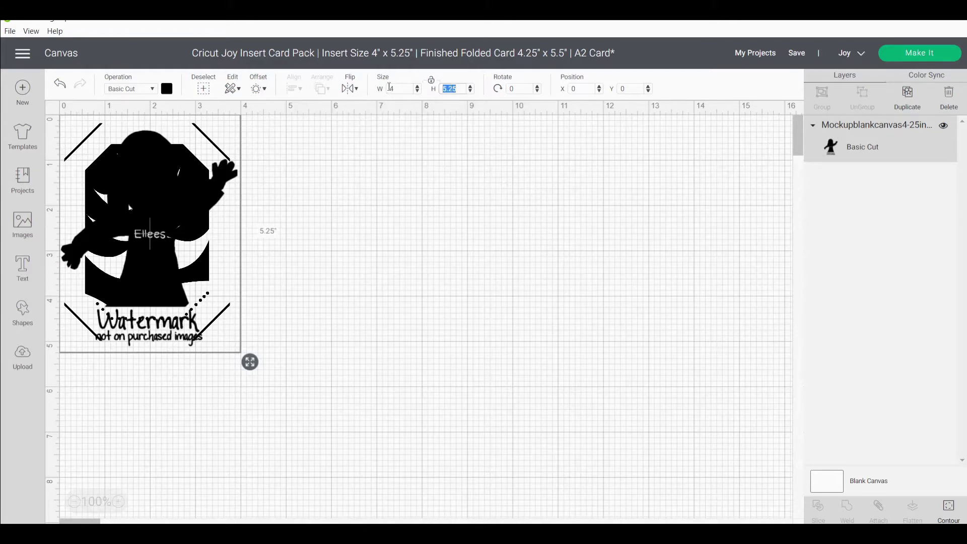
{"action": "type", "text": "5.2"}
{"action": "left_click", "coordinate": [410, 248]}
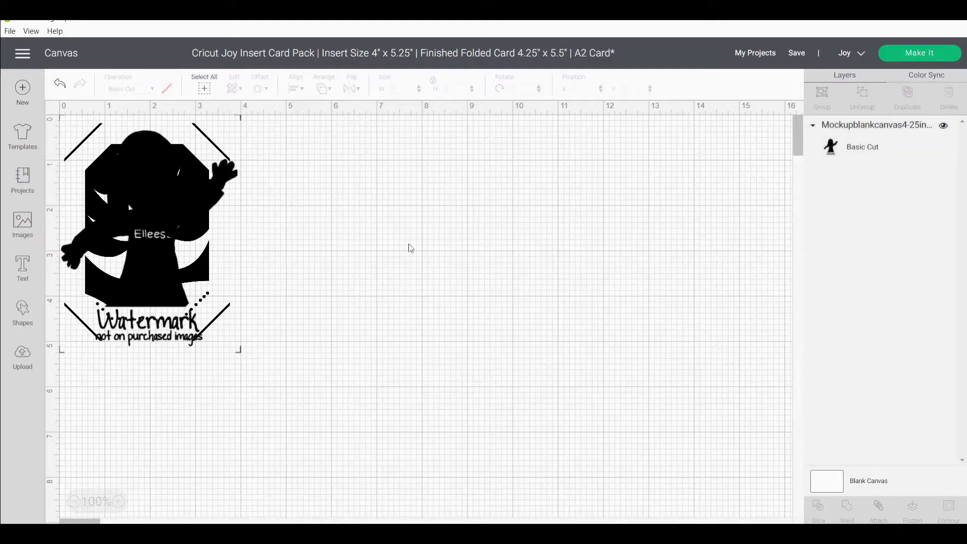
{"action": "left_click", "coordinate": [176, 216]}
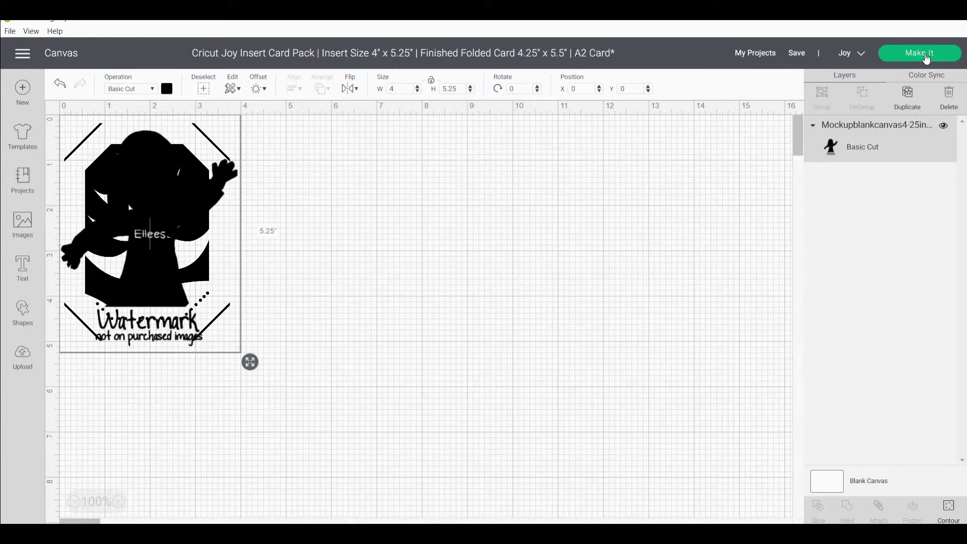
Send the design to Make It and choose On Card Mat loading.
{"action": "left_click", "coordinate": [926, 56]}
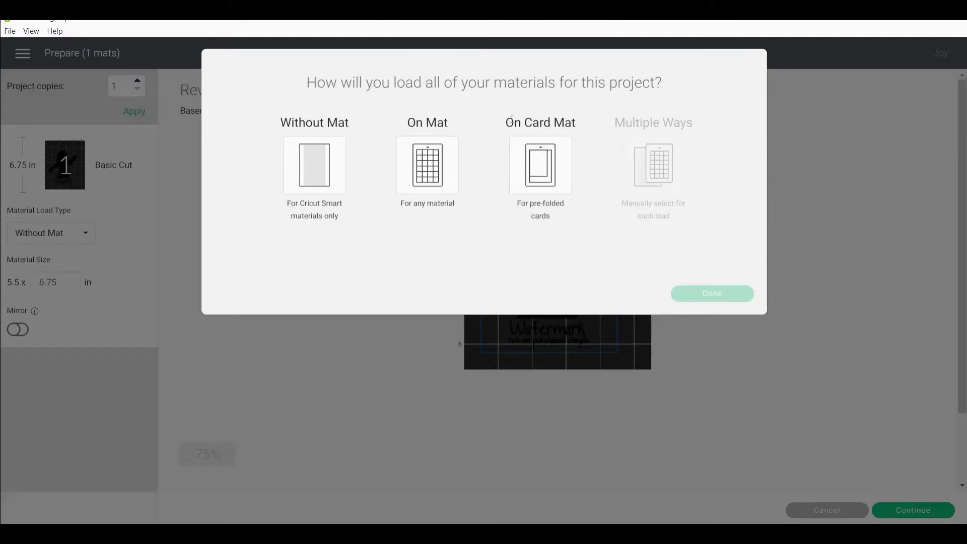
{"action": "triple_click", "coordinate": [543, 123]}
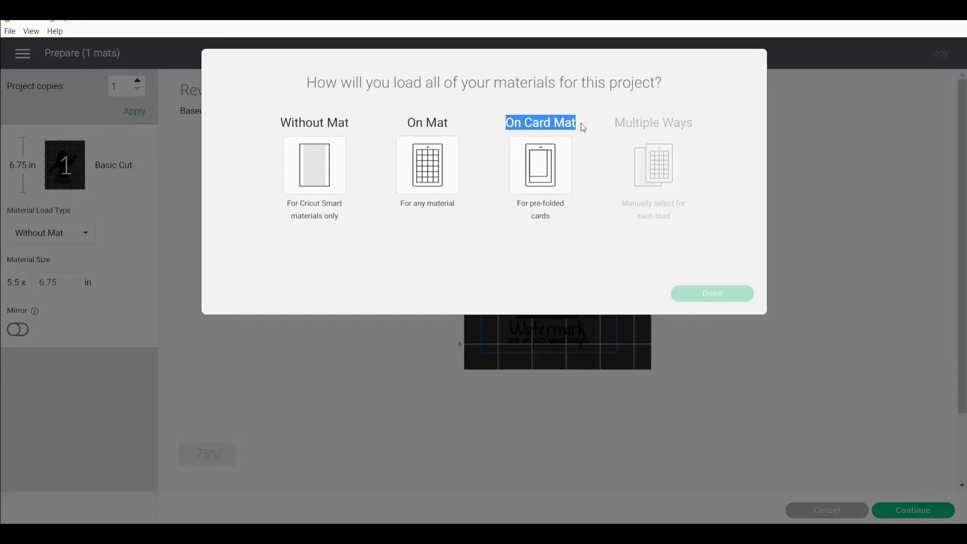
{"action": "left_click", "coordinate": [550, 179]}
{"action": "left_click", "coordinate": [712, 297]}
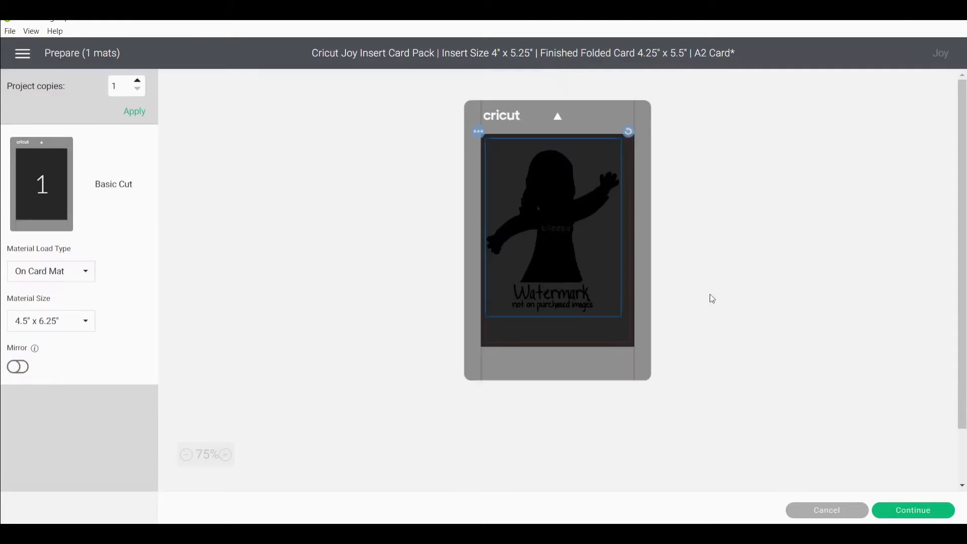
Set the card mat material size to 4.25" x 5.5".
{"action": "left_click", "coordinate": [49, 324]}
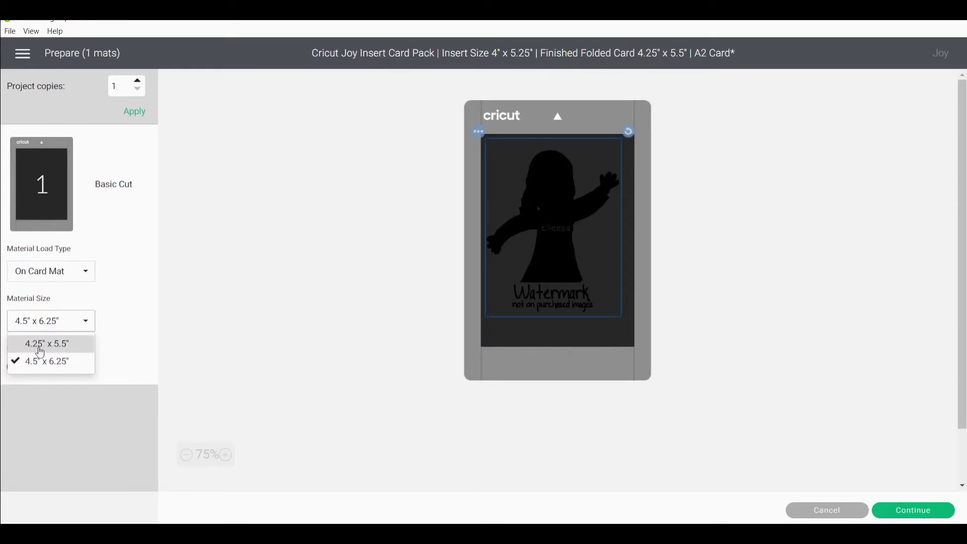
{"action": "left_click", "coordinate": [41, 344]}
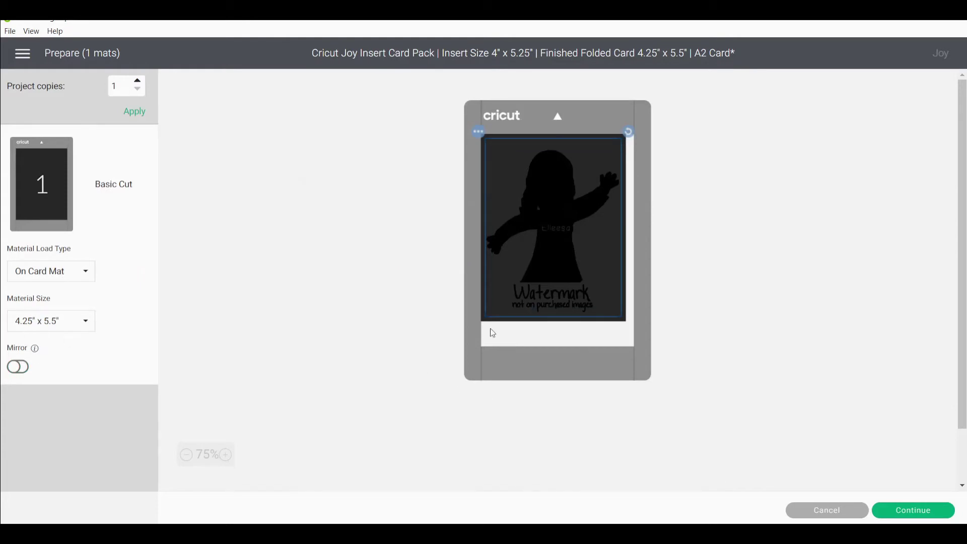
{"action": "left_click", "coordinate": [55, 325]}
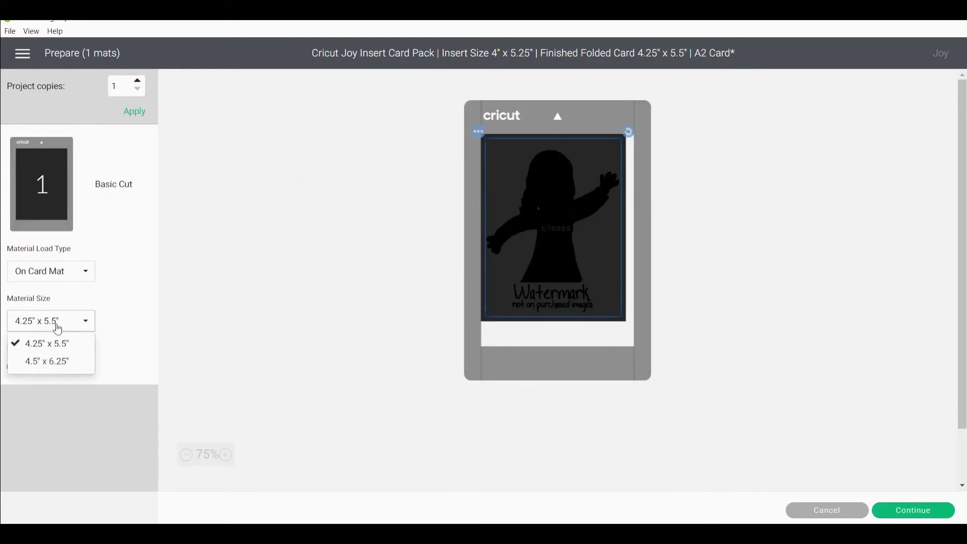
{"action": "left_click", "coordinate": [92, 306]}
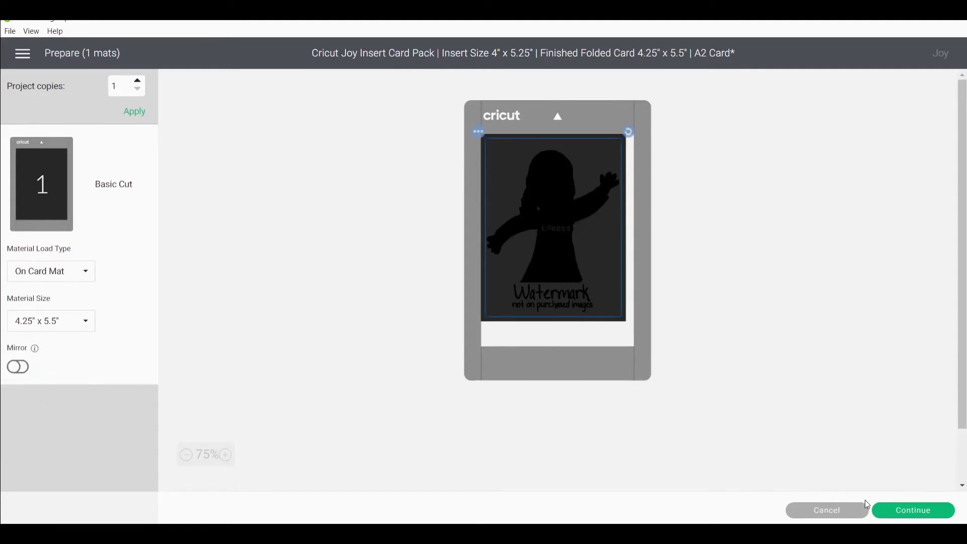
Continue to the make step so the Cricut Joy connects over Bluetooth.
{"action": "left_click", "coordinate": [914, 510]}
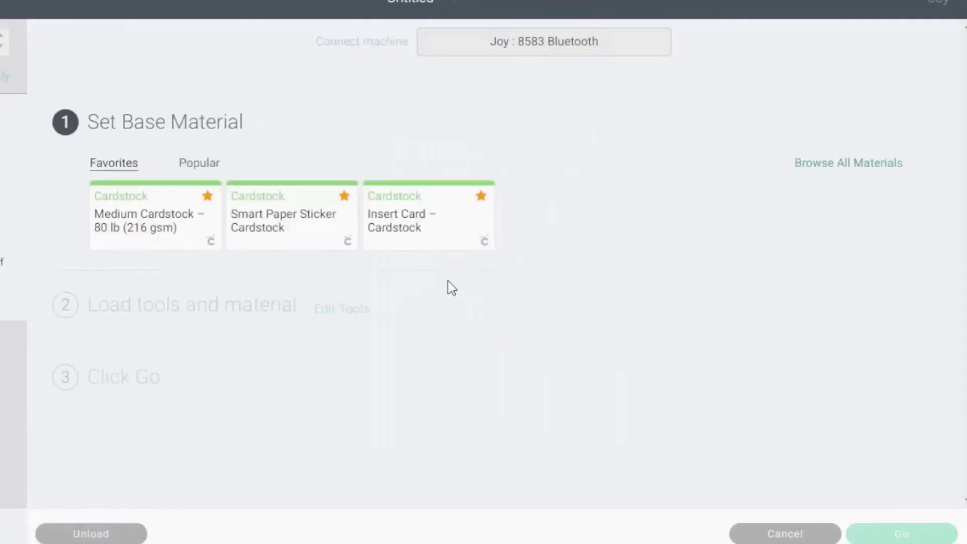
Choose the Insert Card – Cardstock favorite as the base material.
{"action": "left_click", "coordinate": [413, 239]}
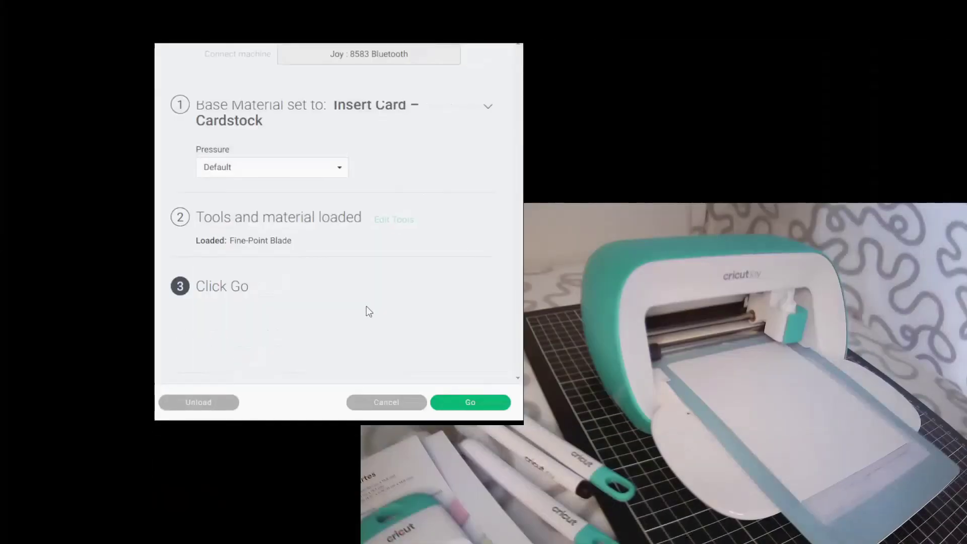
Start cutting the insert card on the Cricut Joy.
{"action": "left_click", "coordinate": [486, 403]}
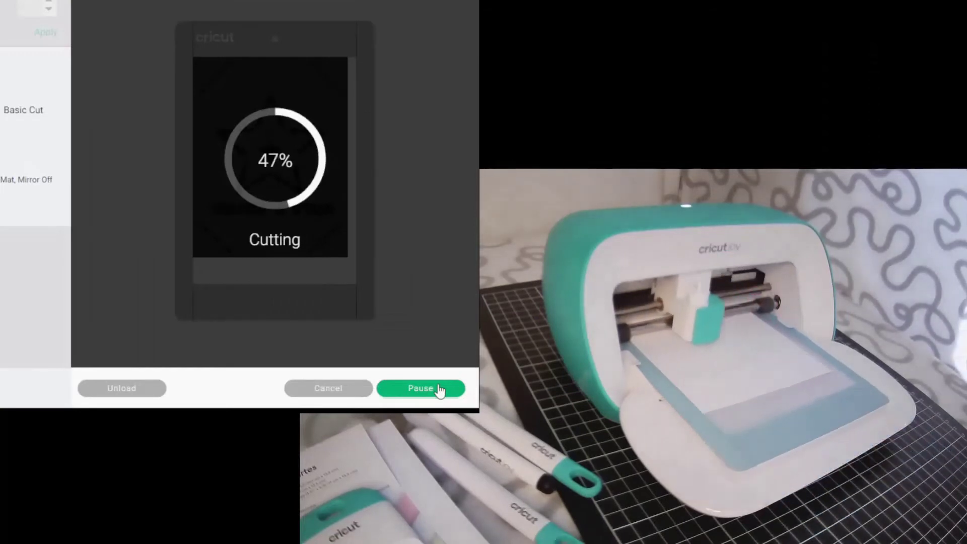